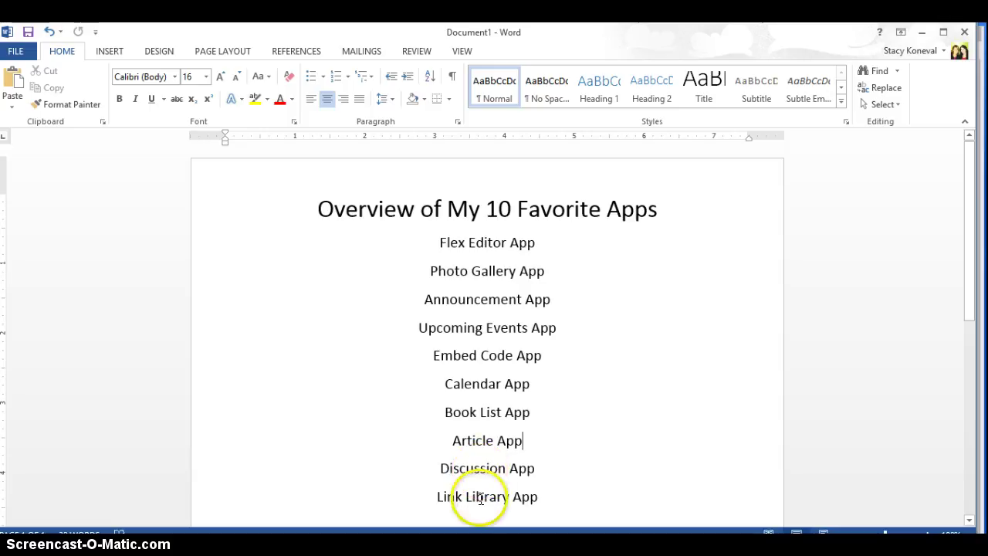
- Switch from Word to Site Manager in Chrome, preview the website, and highlight the "Welcome East Woods Explorers" heading on the Welcome page
click(923, 32)
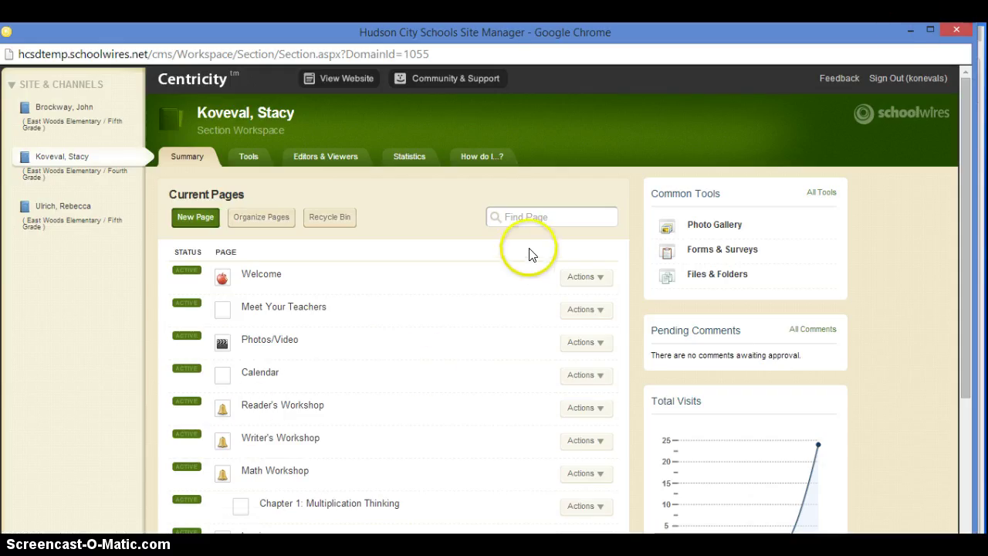
click(355, 77)
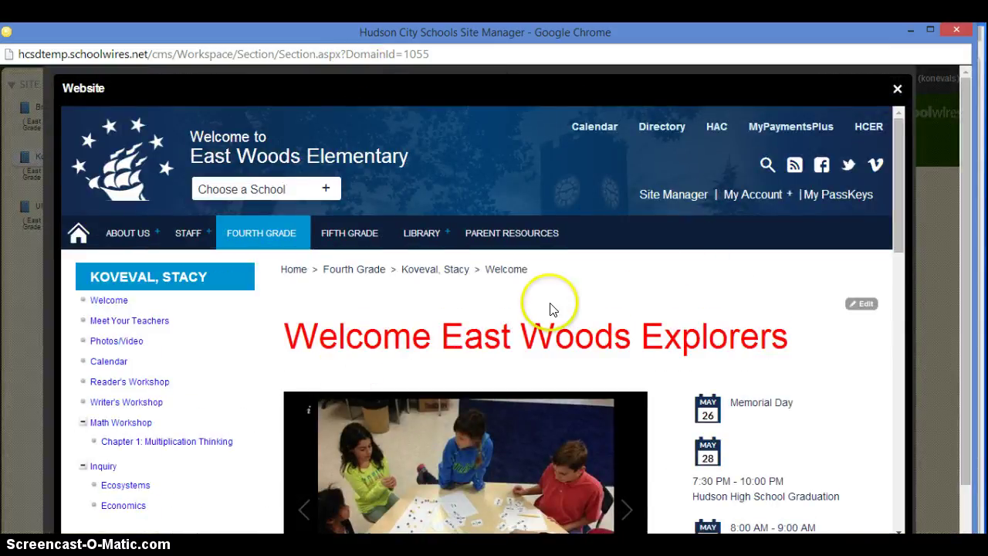
click(285, 329)
drag(286, 330, 784, 340)
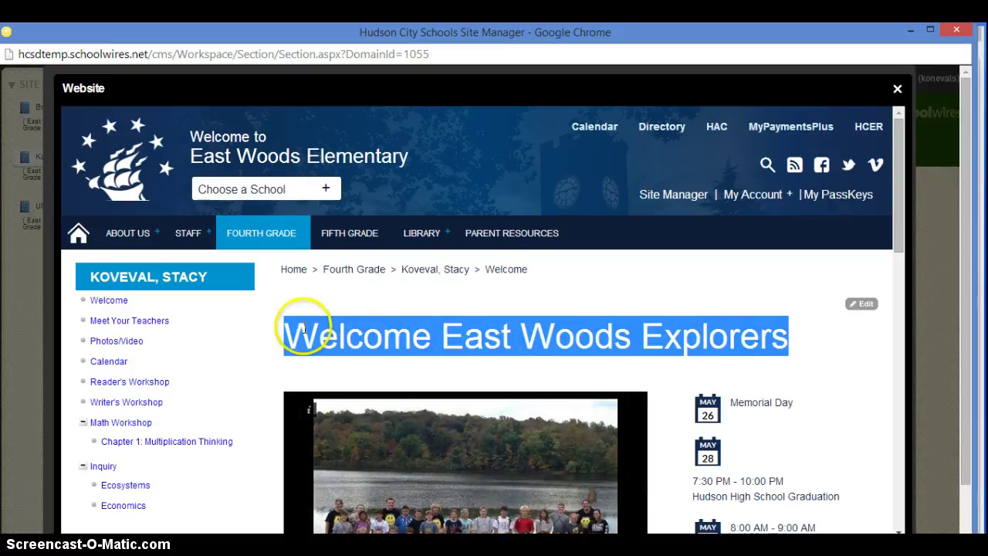
mouse_move(894, 209)
mouse_down()
mouse_move(895, 244)
mouse_move(897, 227)
mouse_up()
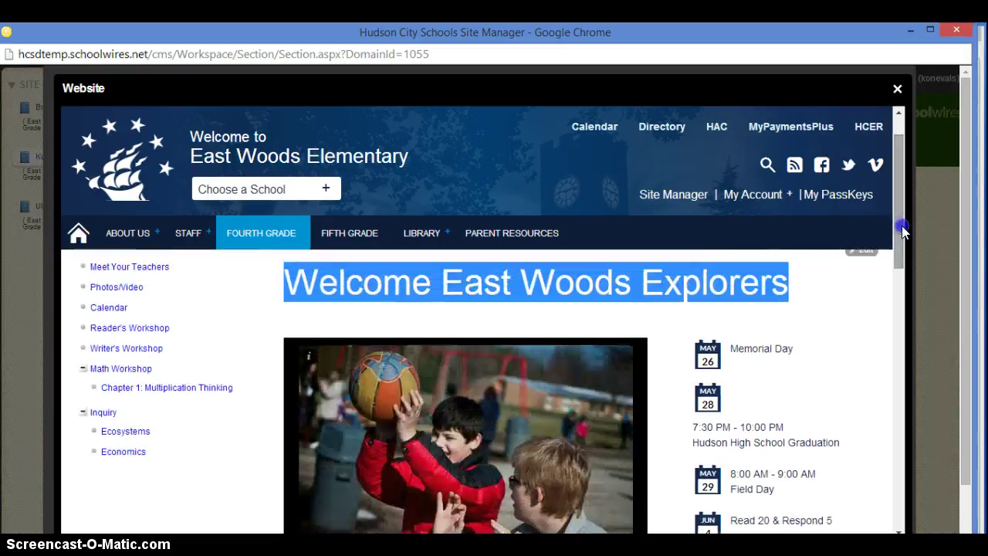
click(292, 289)
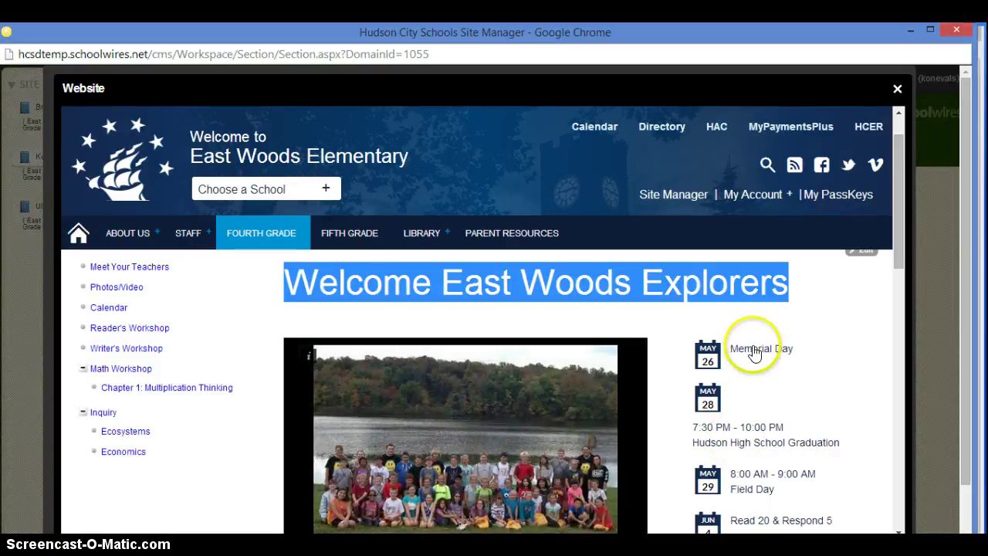
- Highlight the Welcome page announcements from OAA Testing through Economics and examine the Twitter feed beside them
drag(897, 254, 884, 369)
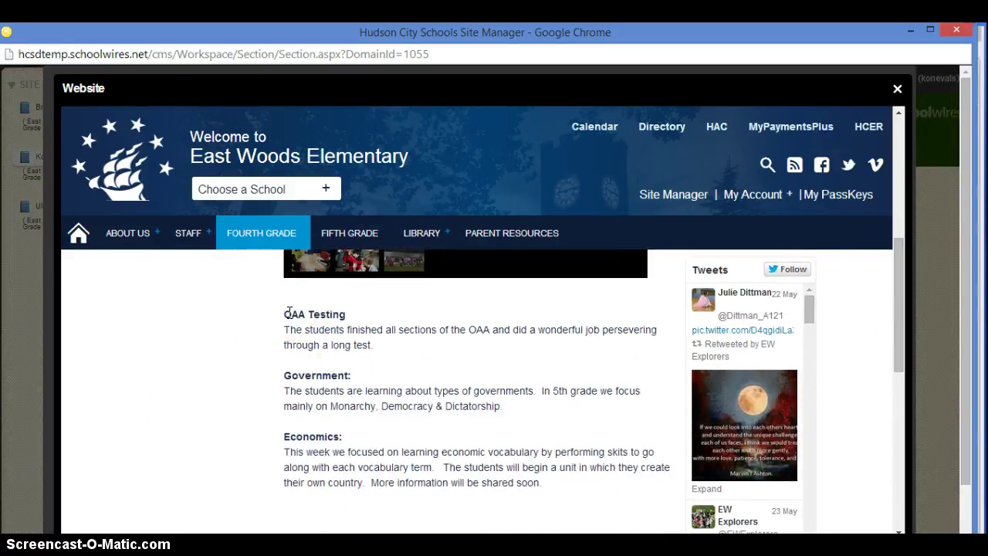
drag(286, 313, 566, 490)
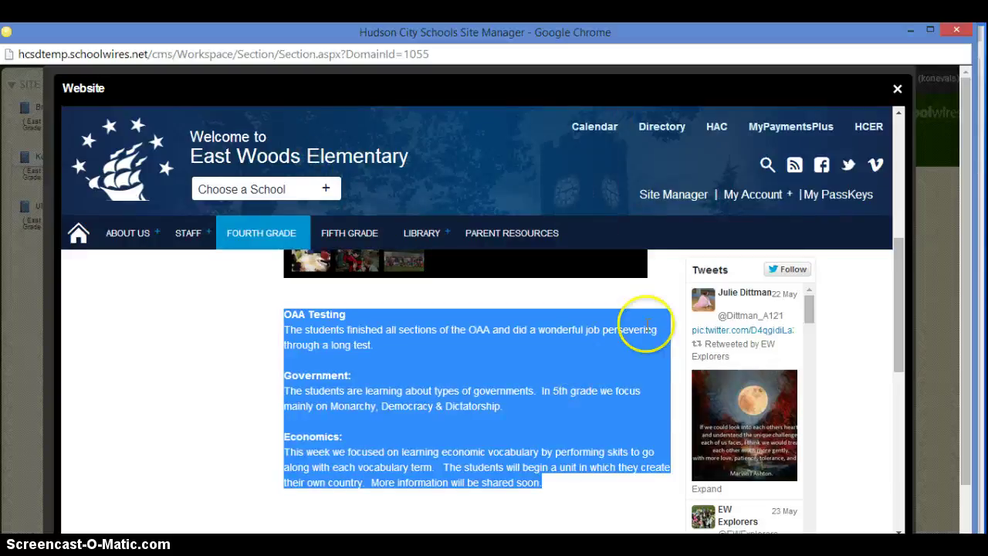
click(749, 413)
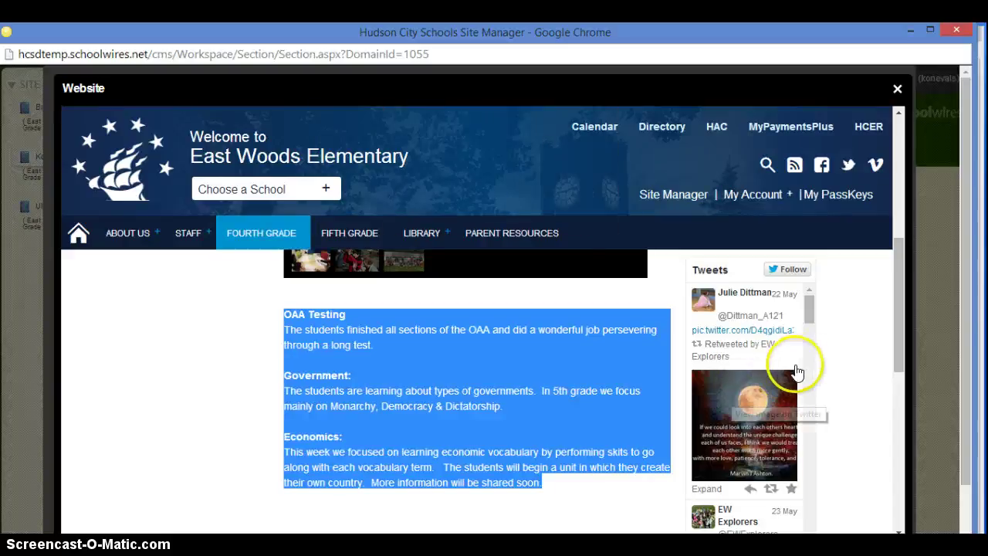
click(893, 356)
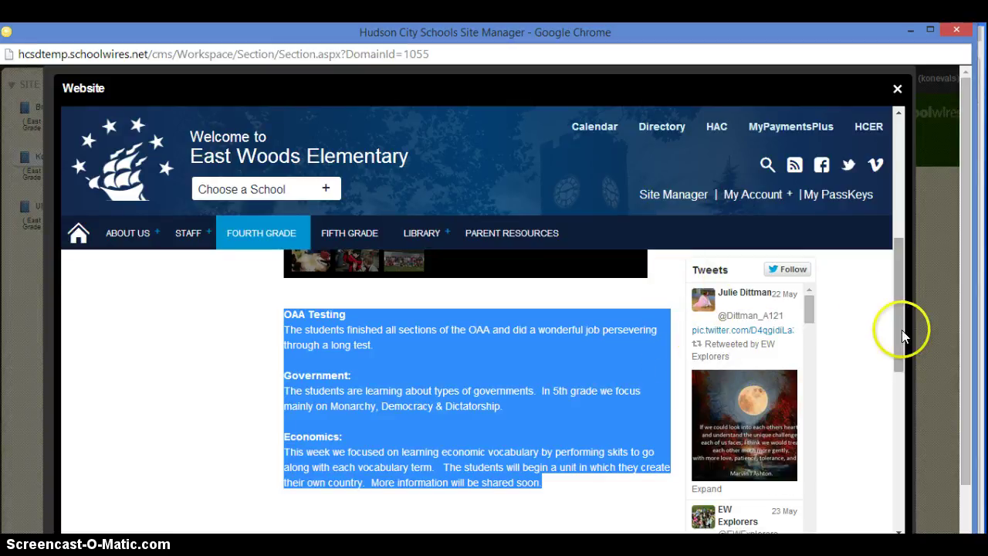
drag(901, 332, 929, 200)
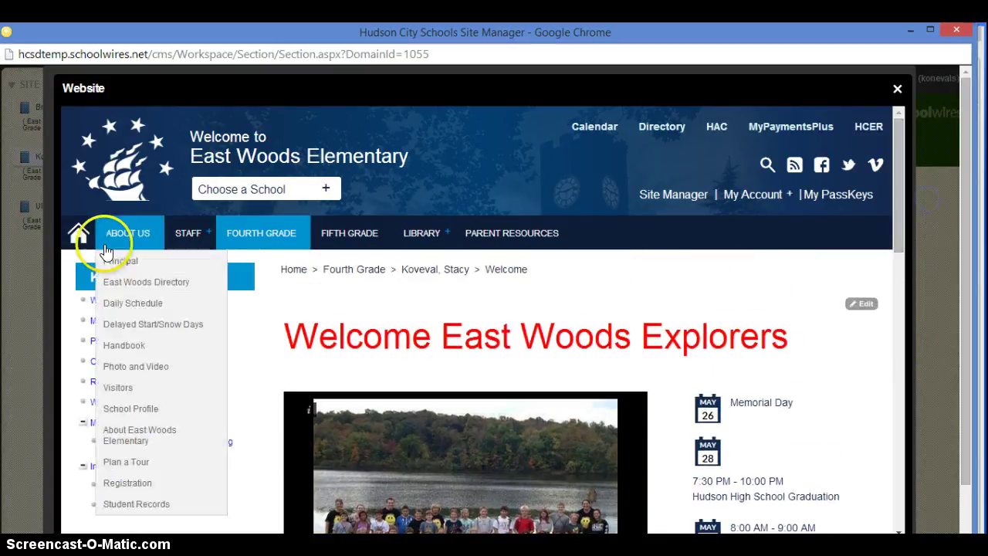
- Visit the class Calendar page and examine its May 2014 month view
click(110, 365)
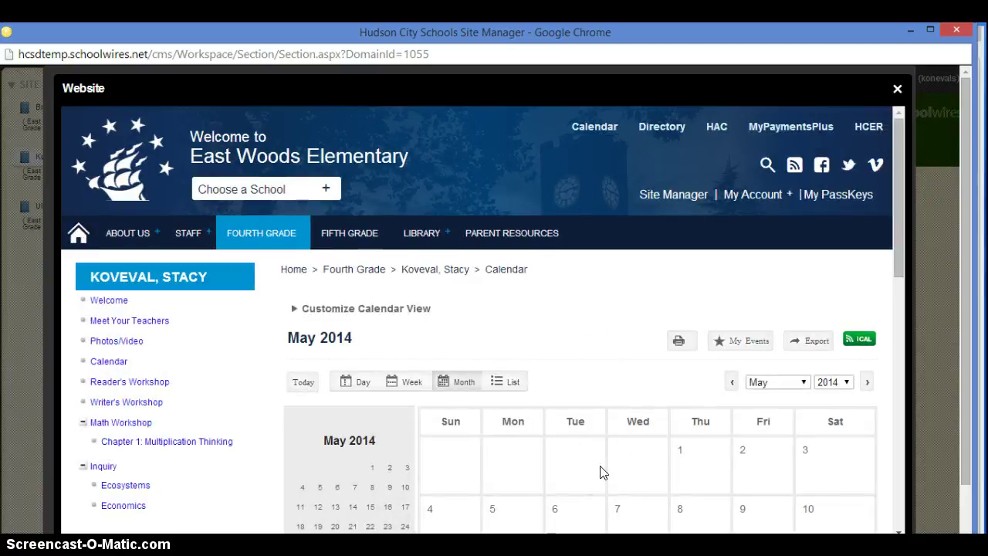
click(605, 471)
click(691, 471)
click(697, 468)
click(707, 456)
- Visit the Reader's Workshop page and examine its 40 Book Challenge photo gallery and favorite book list
click(152, 389)
click(152, 389)
click(646, 435)
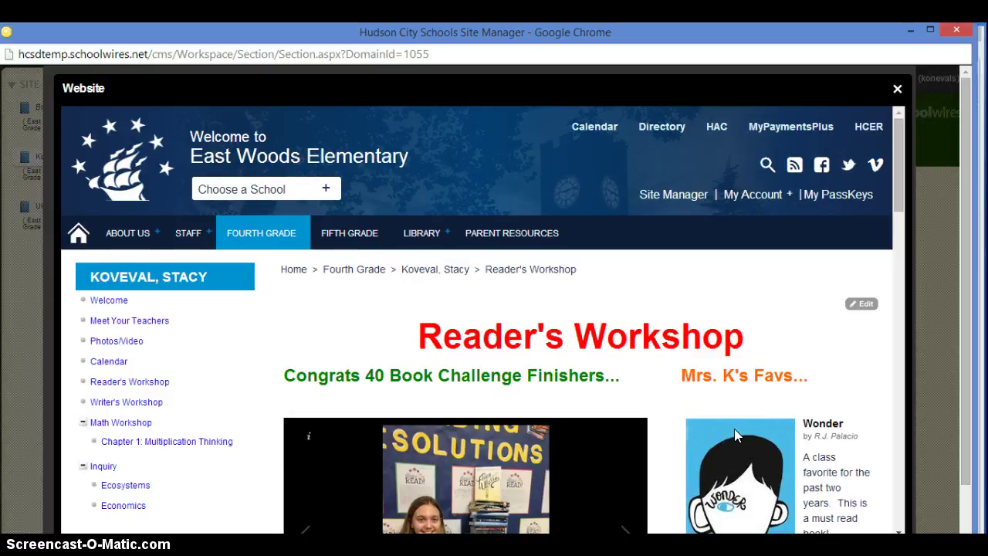
click(887, 306)
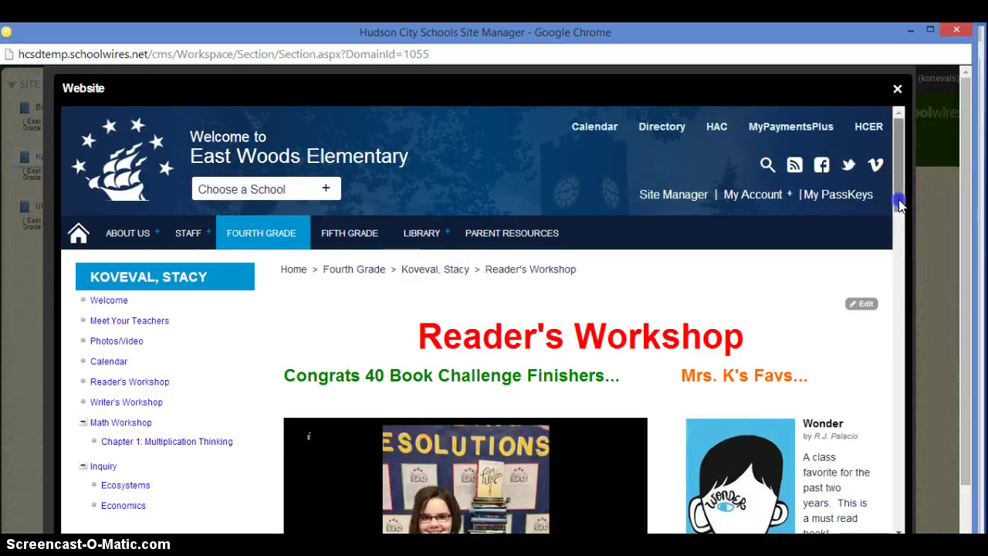
drag(901, 199, 901, 226)
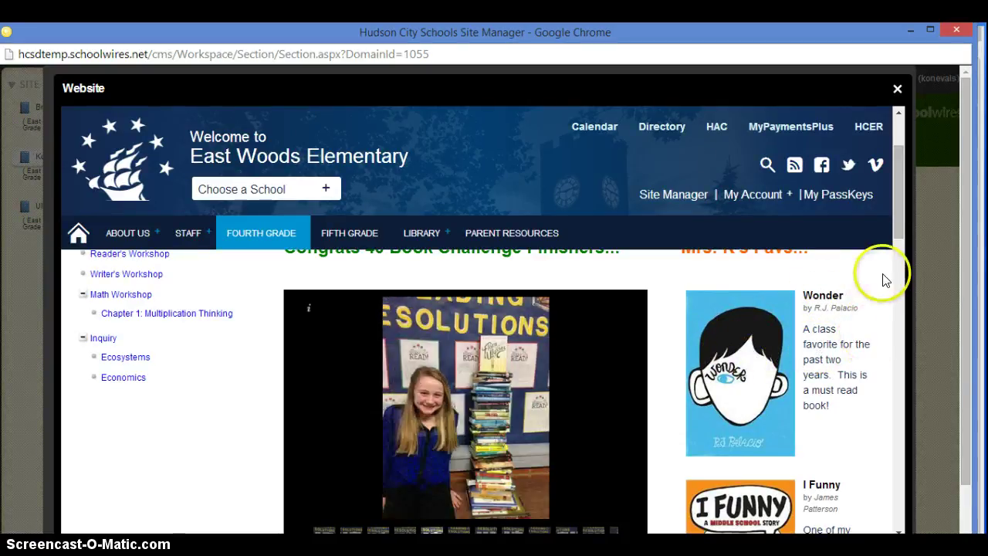
drag(897, 233, 916, 194)
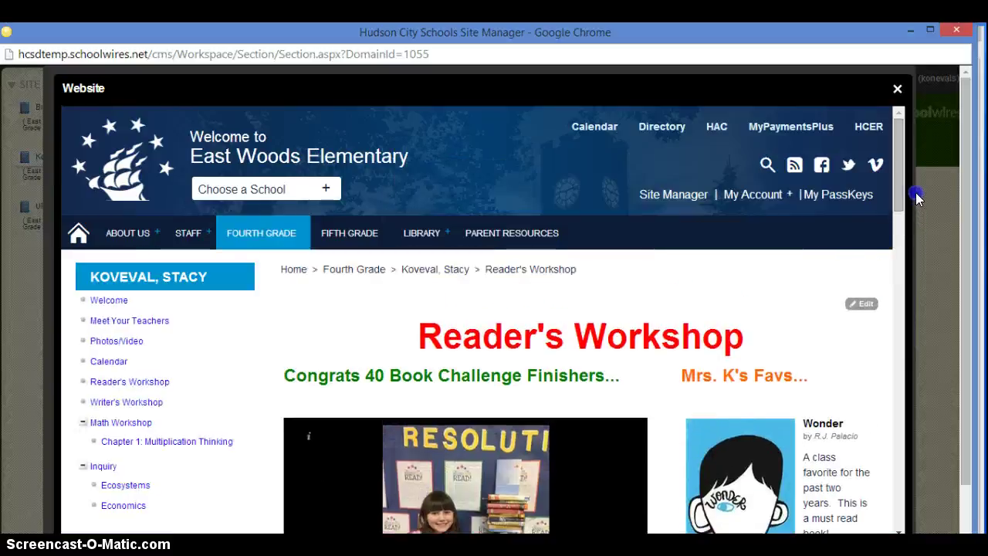
- Visit the Writer's Workshop page and read the "Summer Poem" article under Student Work
click(152, 400)
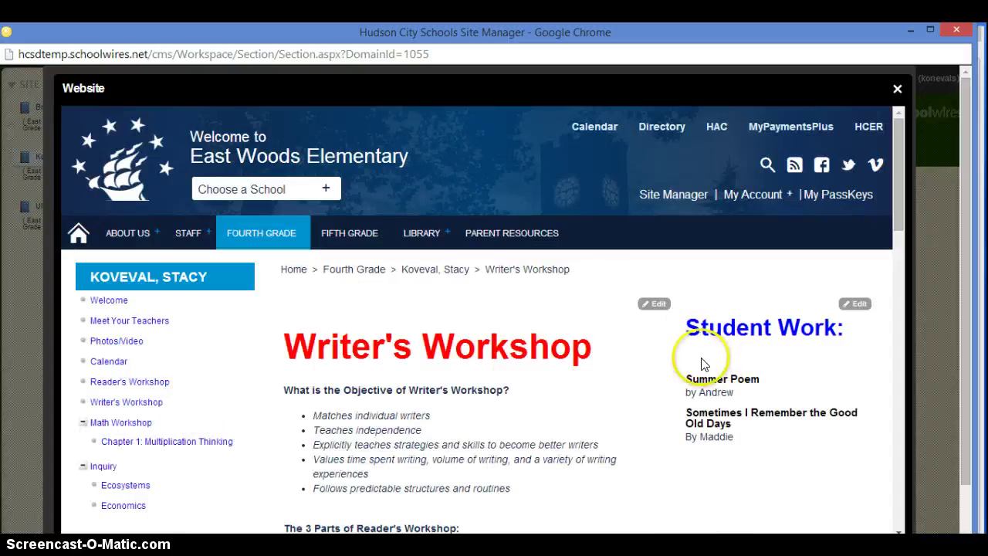
click(718, 381)
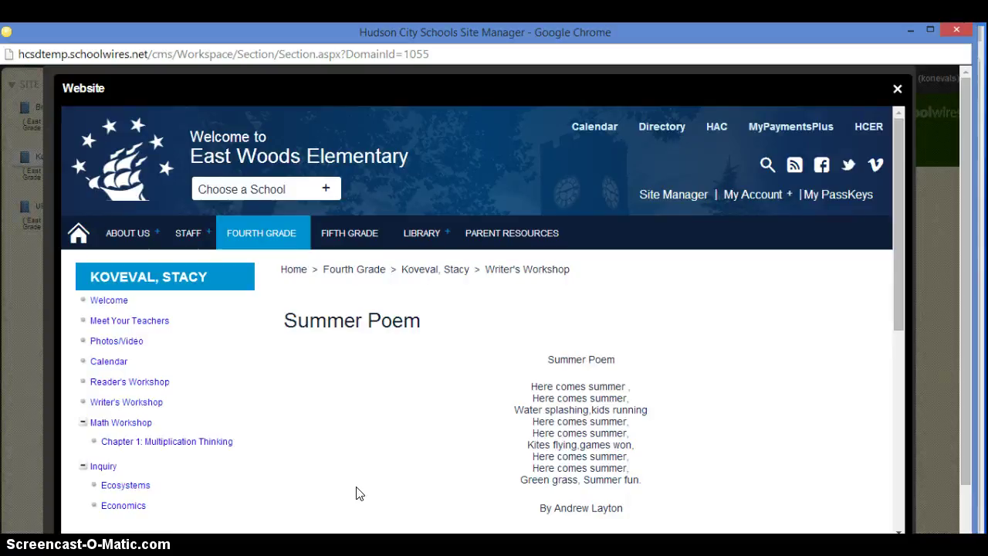
- View the Turtlehead Multiplication video linked on the Chapter 1: Multiplication Thinking page, close it, and return to the website preview
click(133, 447)
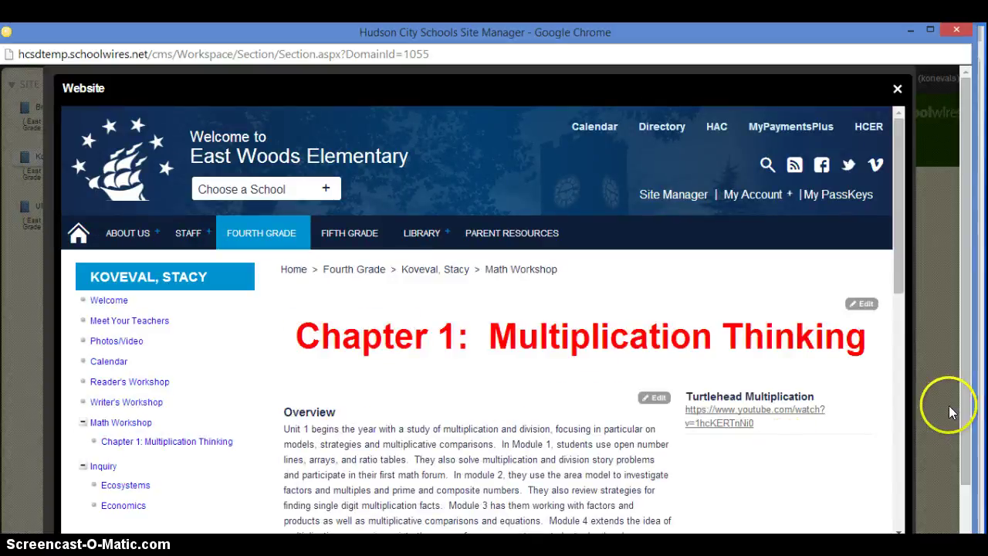
click(743, 416)
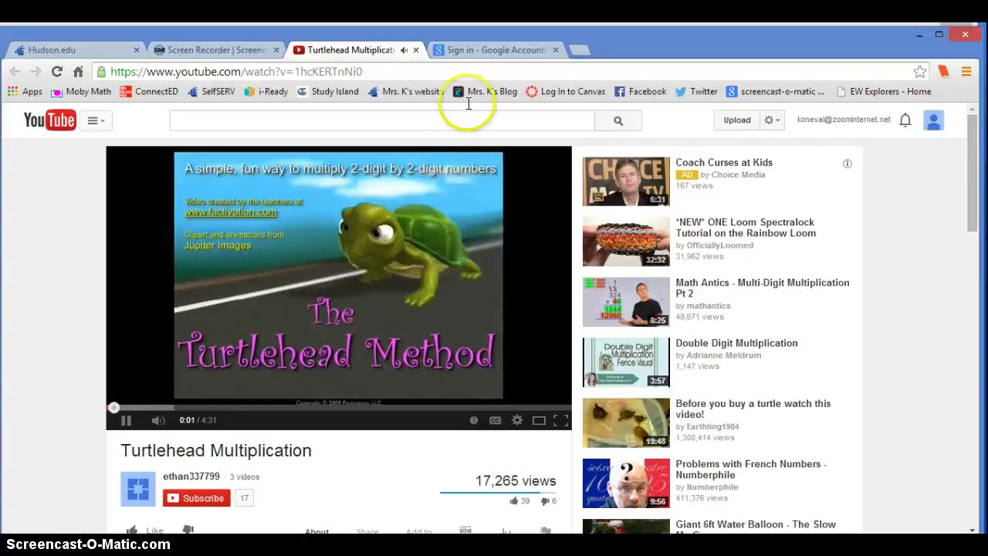
click(415, 49)
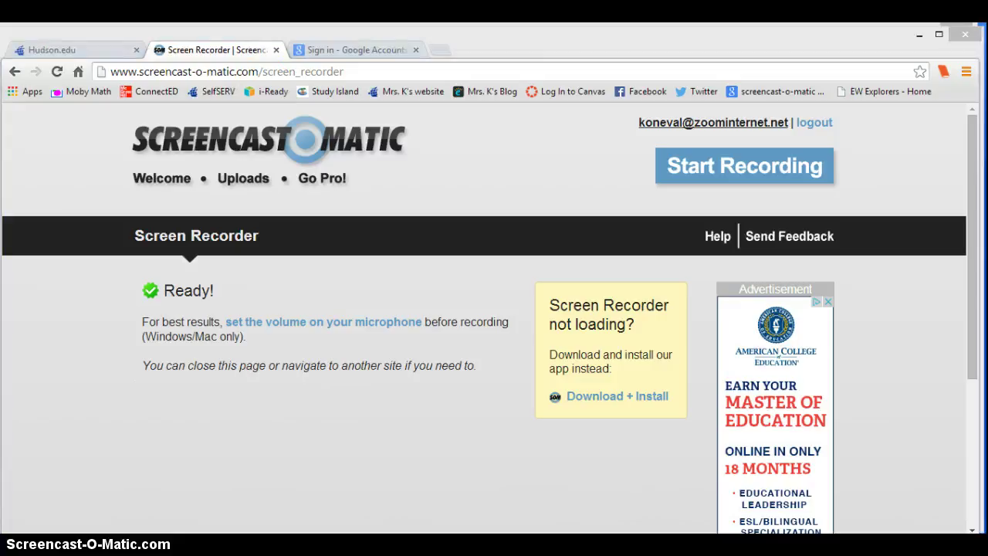
key(alt+Tab)
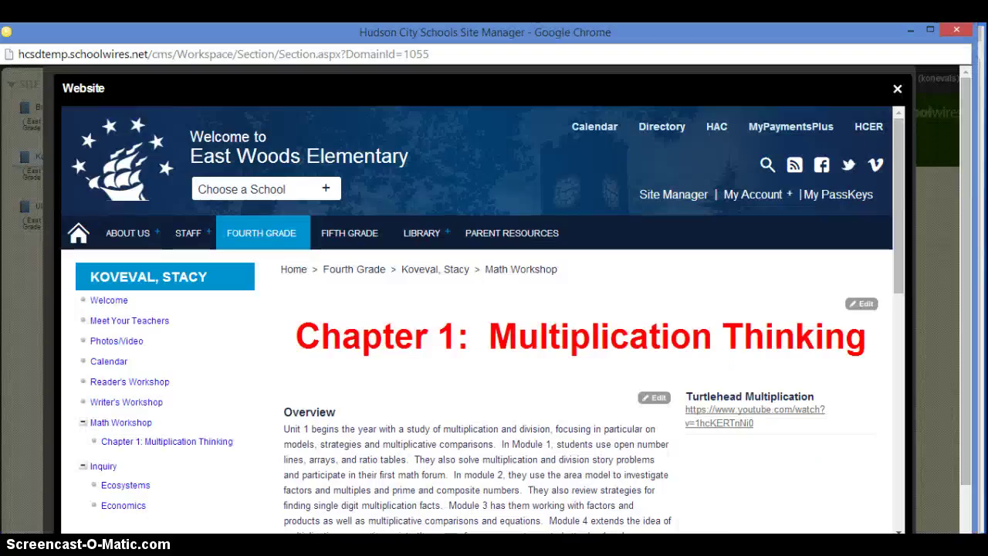
- Highlight the Land Development discussion question on the Inquiry page, and check the list of ten favorite apps in Word
click(102, 467)
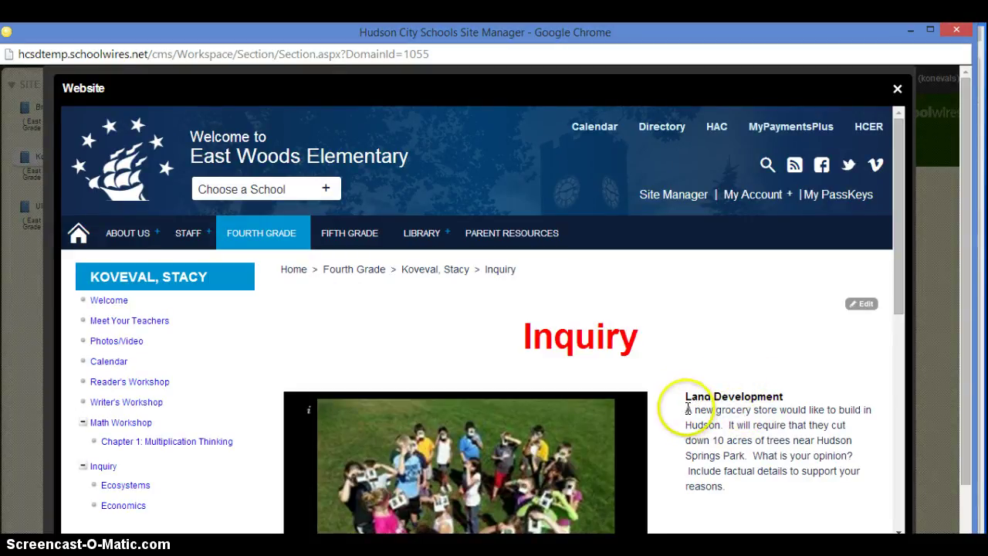
drag(684, 410, 753, 482)
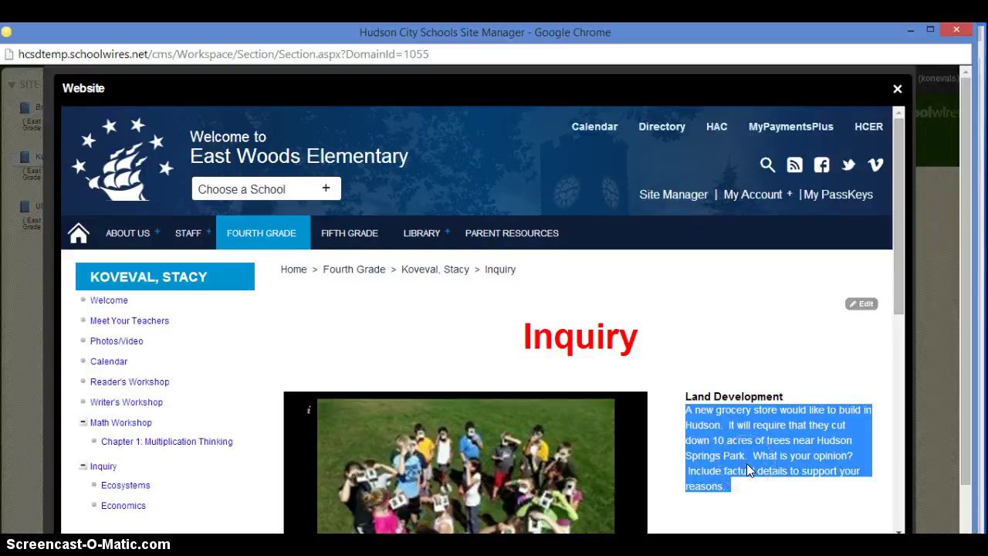
click(371, 552)
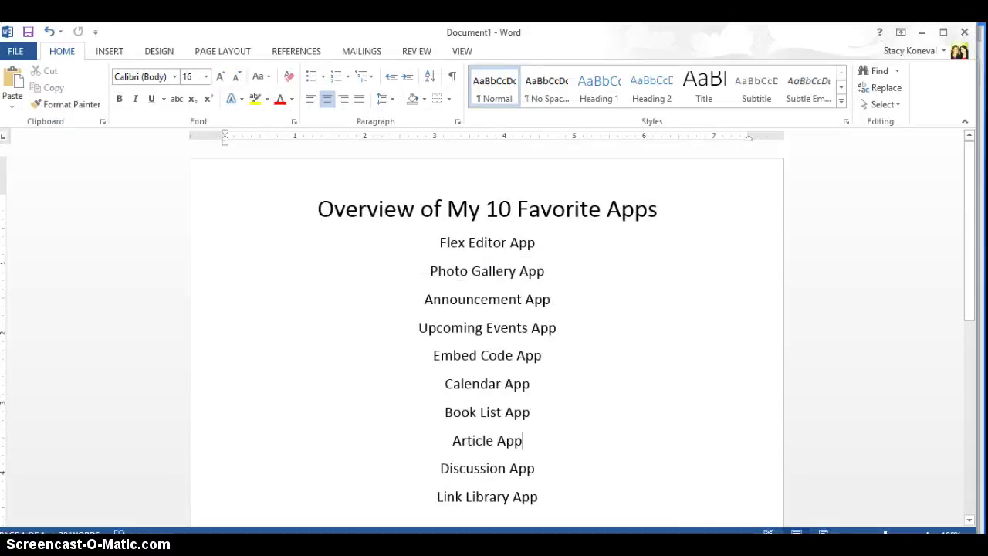
click(921, 33)
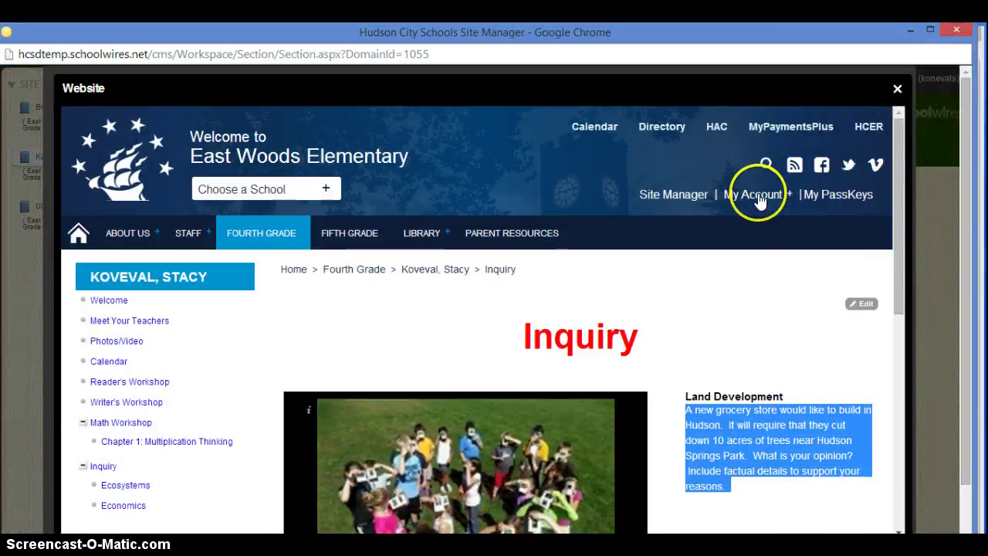
- Leave the website preview, put the Welcome page into design mode, and bring up the apps available to add
click(895, 88)
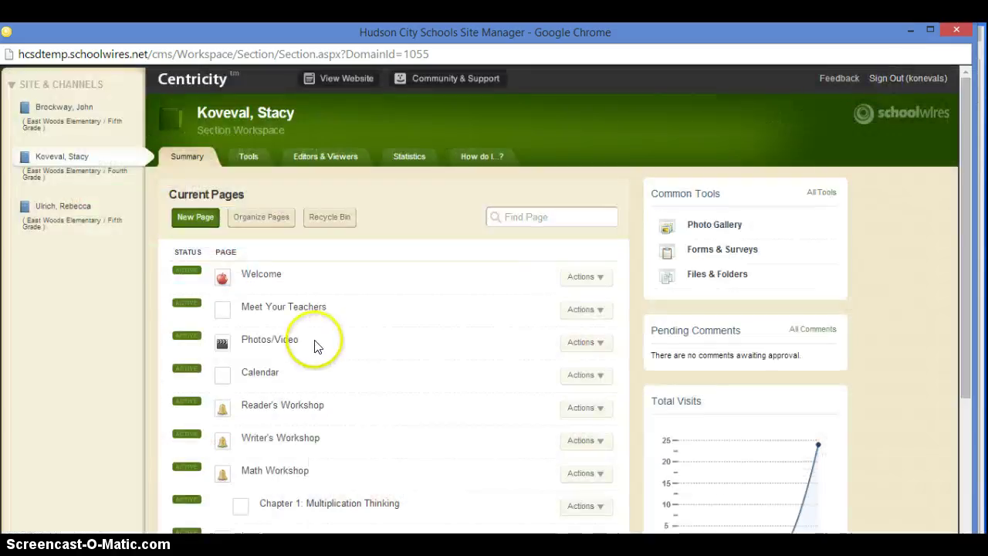
click(264, 275)
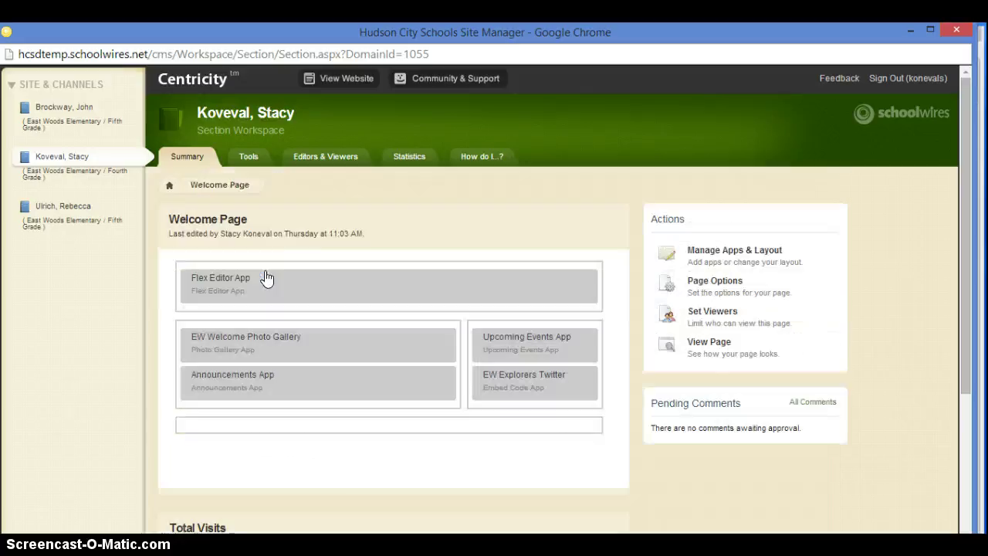
click(720, 253)
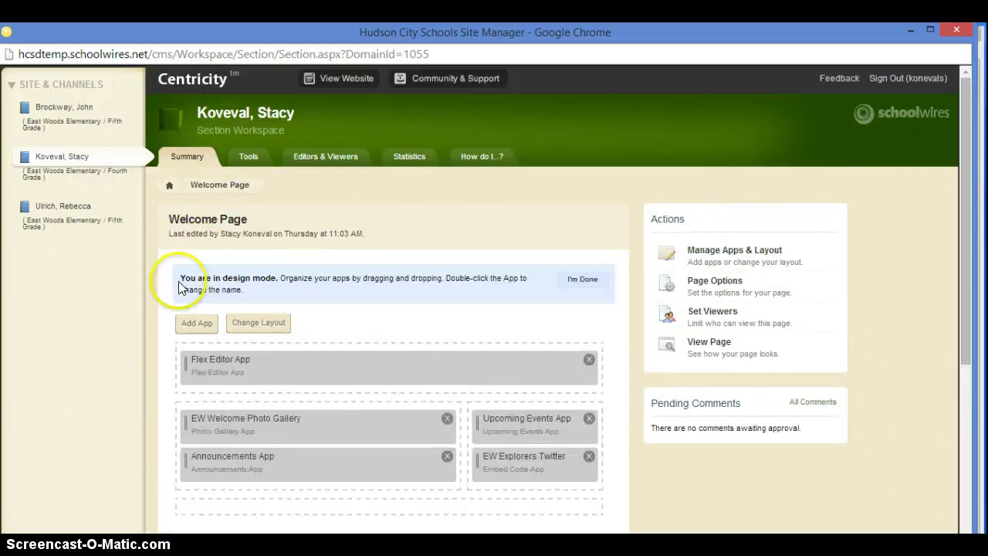
click(198, 323)
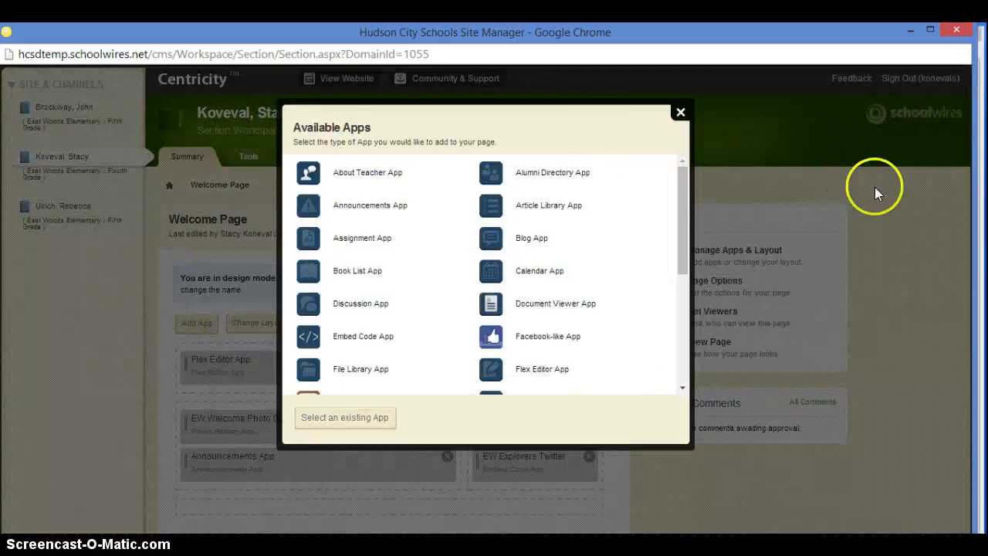
mouse_move(681, 196)
mouse_down()
mouse_move(678, 332)
mouse_move(680, 159)
mouse_up()
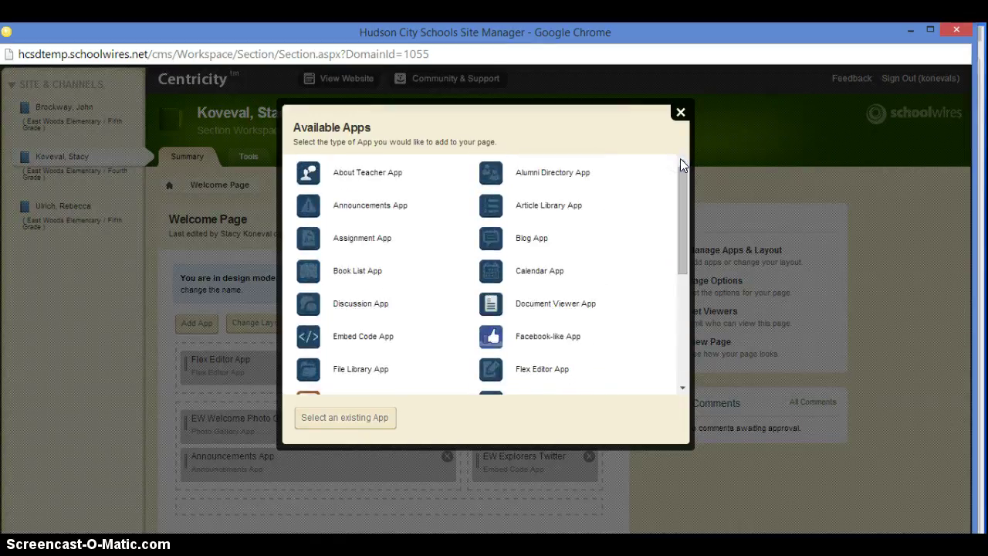